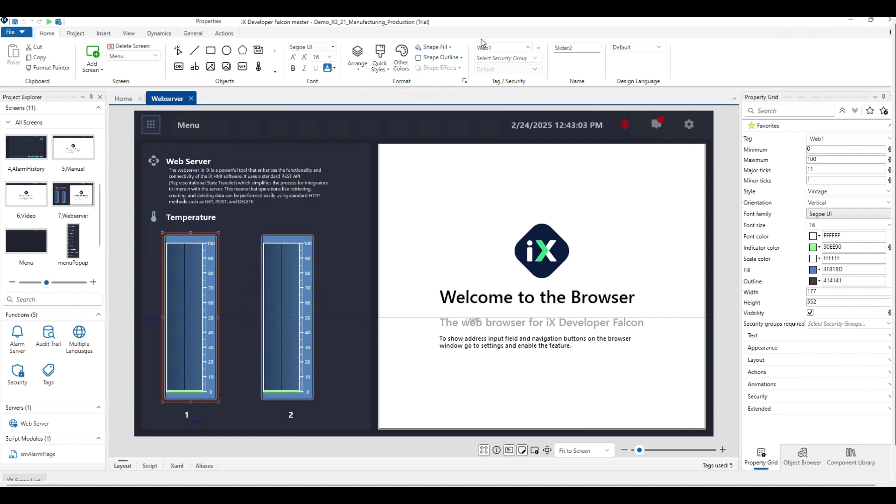
# Inspect the tag of the second temperature slider and the address property of the web browser object on the Webserver screen.
pyautogui.click(287, 270)
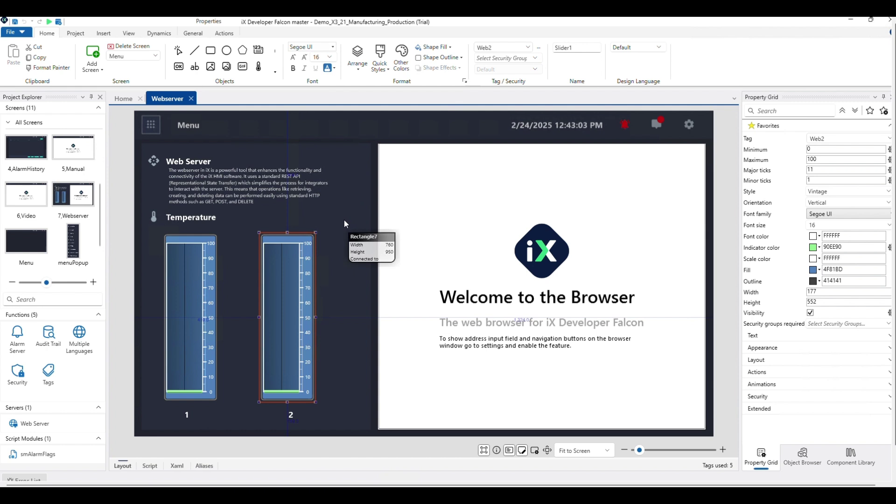
pyautogui.click(474, 210)
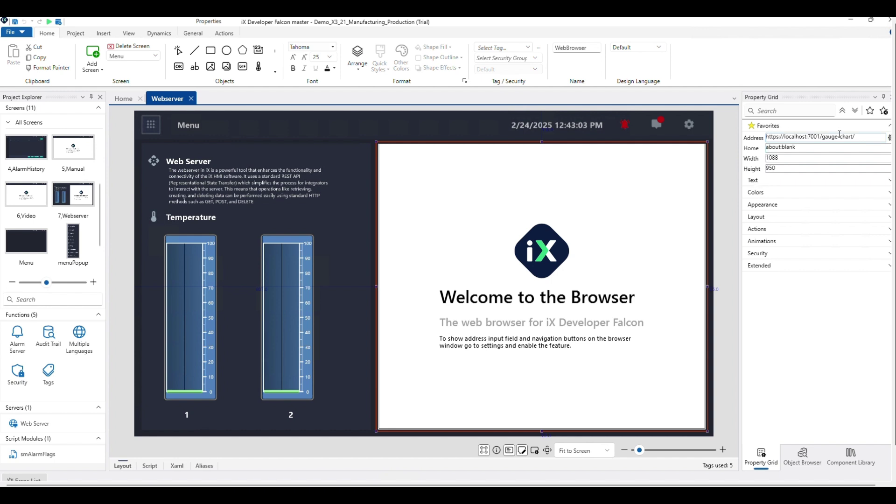
pyautogui.click(865, 135)
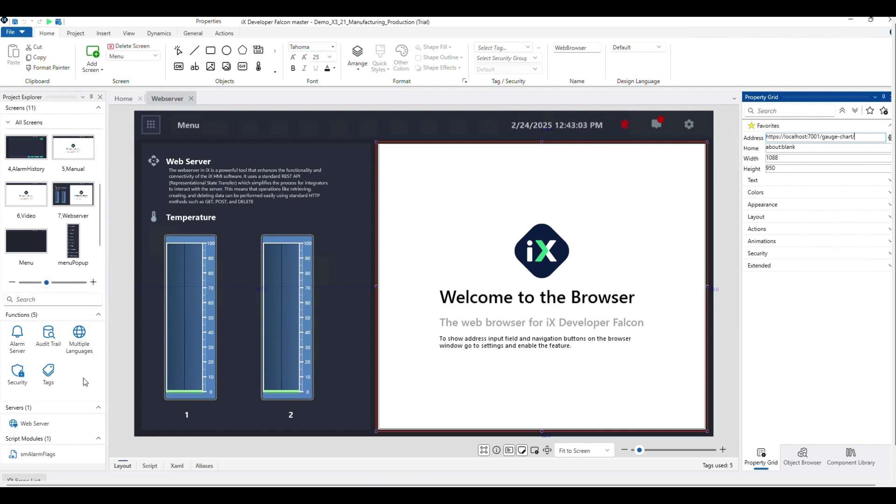
# Enable static files in the Web Server settings and view the contents of the gauge-chart folder in wwwroot.
pyautogui.doubleClick(66, 429)
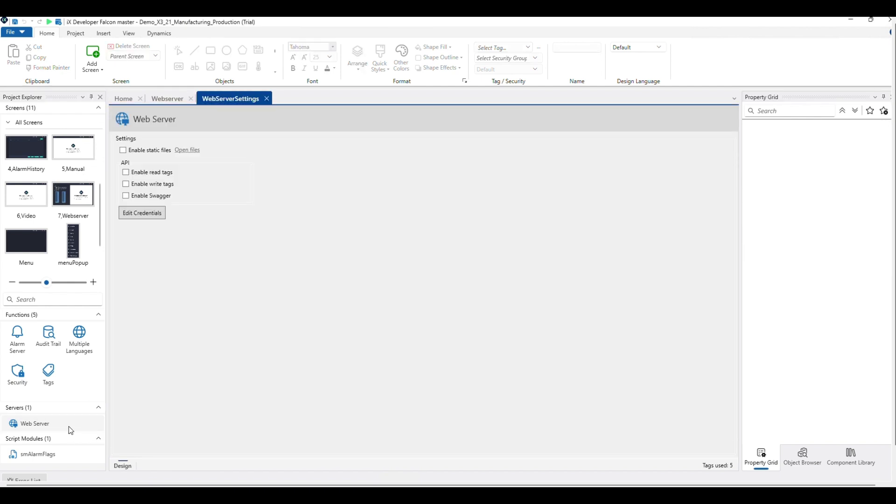
pyautogui.click(124, 150)
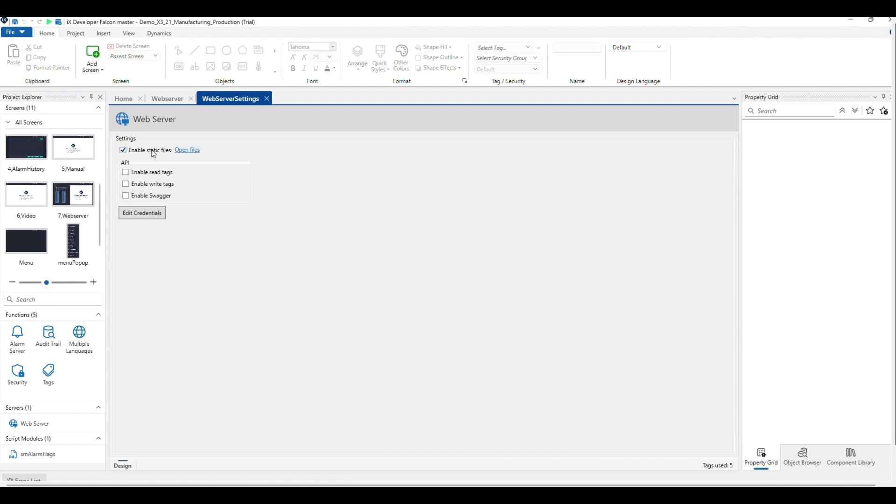
pyautogui.click(189, 151)
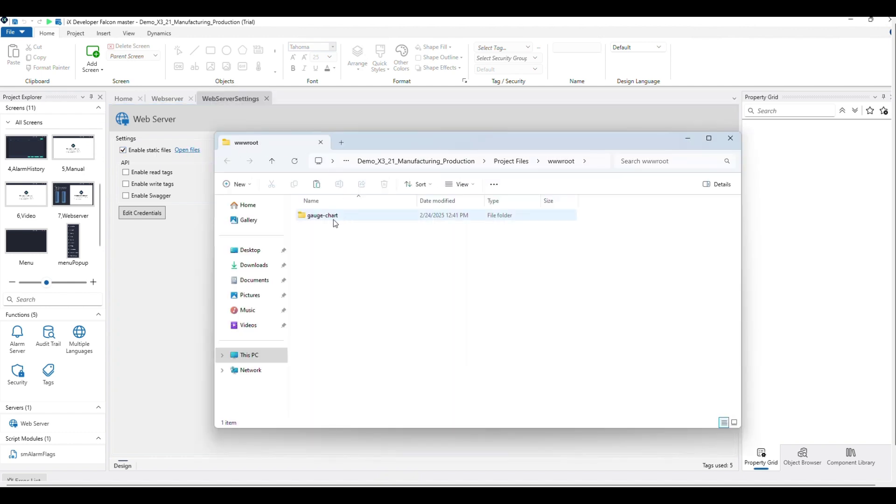
pyautogui.click(329, 217)
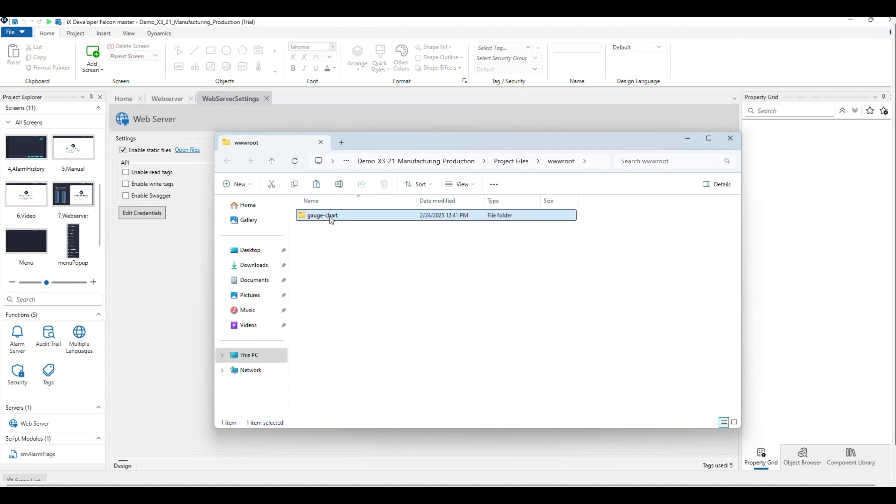
pyautogui.doubleClick(338, 217)
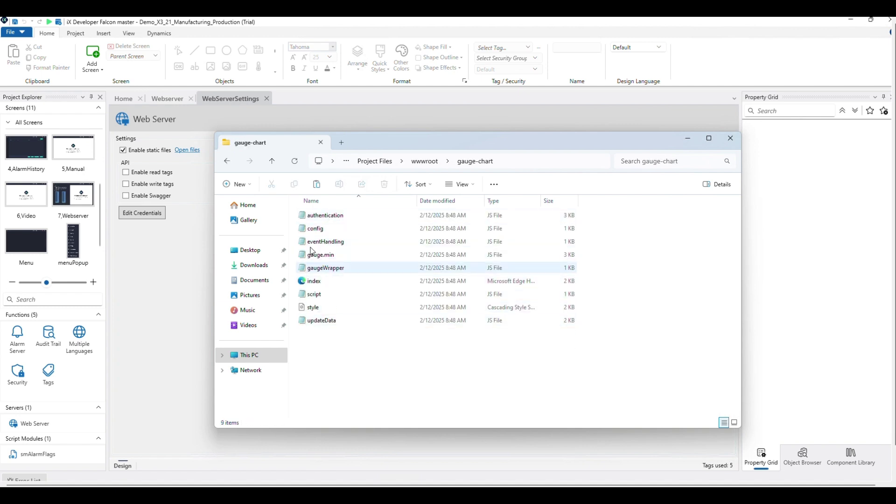
pyautogui.click(201, 271)
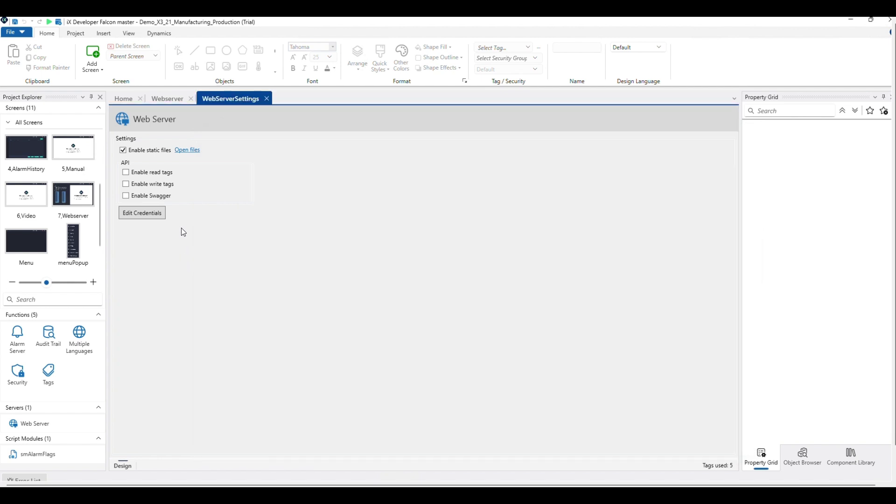
# Enable reading tags, writing tags and Swagger for the web server API.
pyautogui.click(126, 173)
pyautogui.click(126, 184)
pyautogui.click(126, 195)
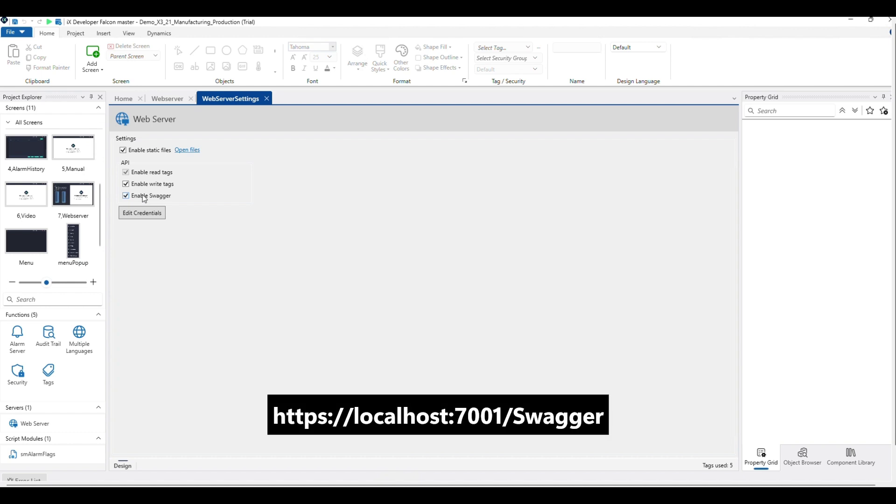
pyautogui.click(49, 22)
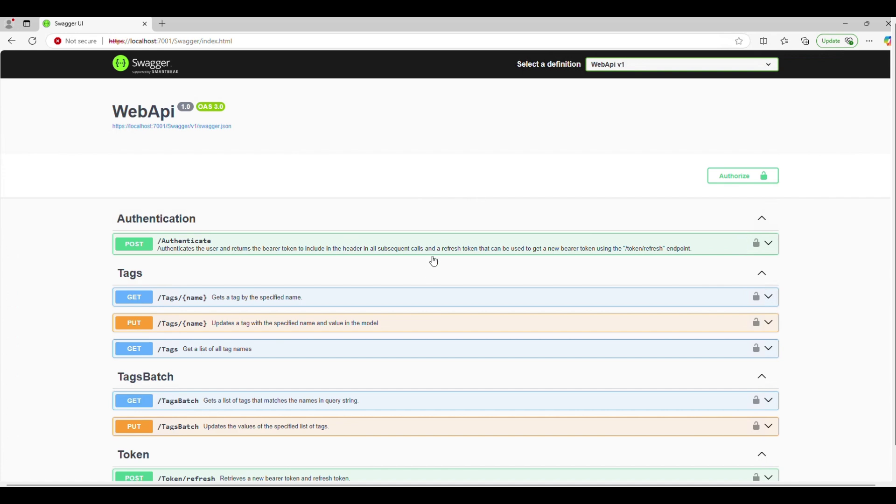
pyautogui.scroll(-1, 427, 280)
pyautogui.scroll(-3, 426, 280)
pyautogui.scroll(2, 427, 281)
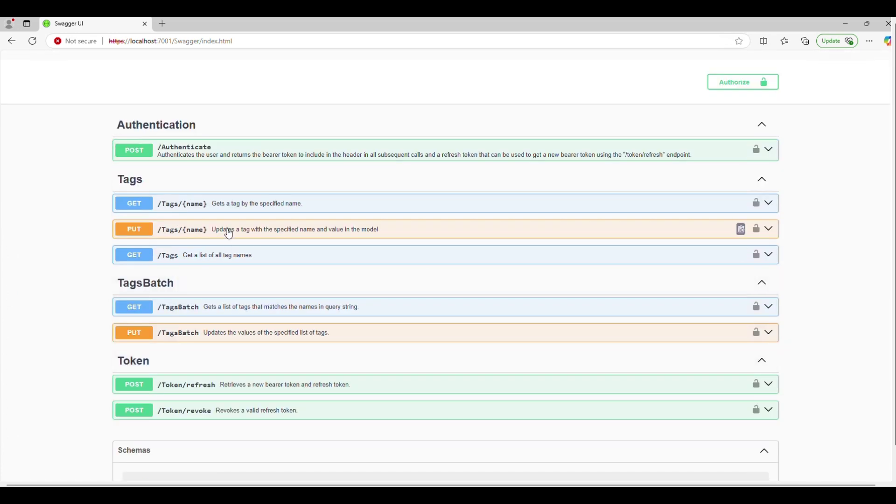
pyautogui.click(125, 181)
pyautogui.click(124, 180)
pyautogui.click(846, 23)
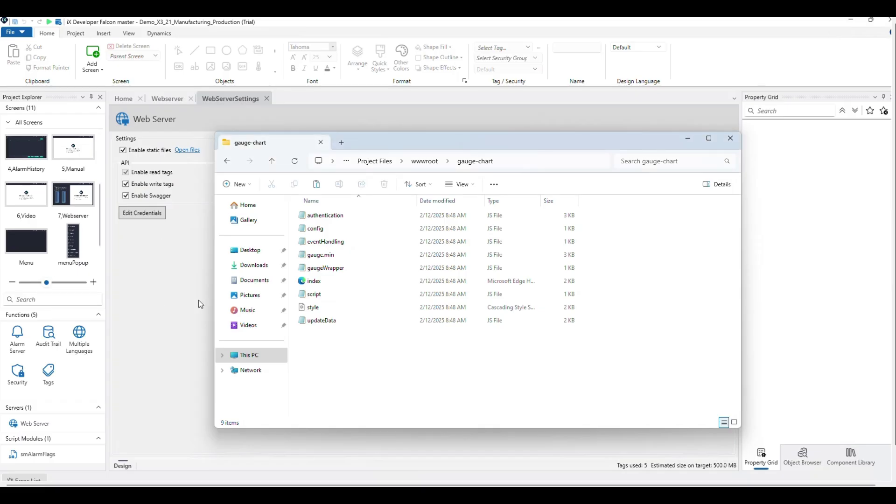
# View the user name and password requirements in the Web Server credentials dialog and close it without changes.
pyautogui.click(187, 296)
pyautogui.click(149, 213)
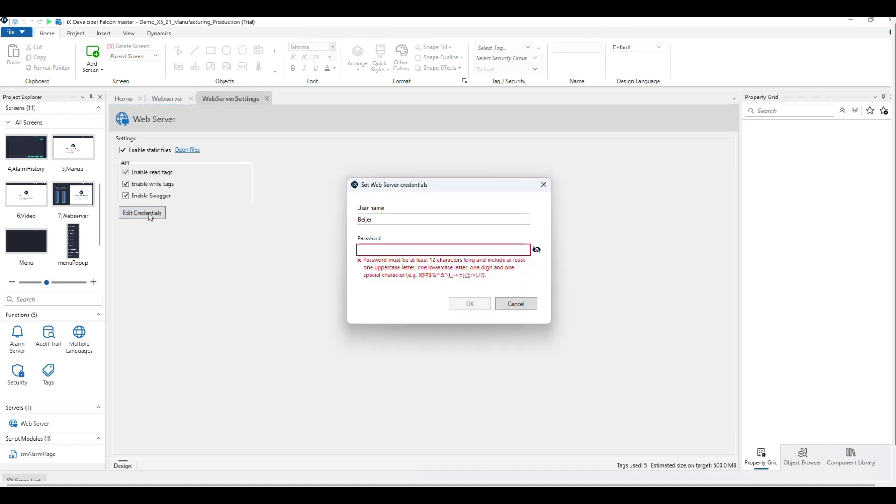
pyautogui.click(373, 248)
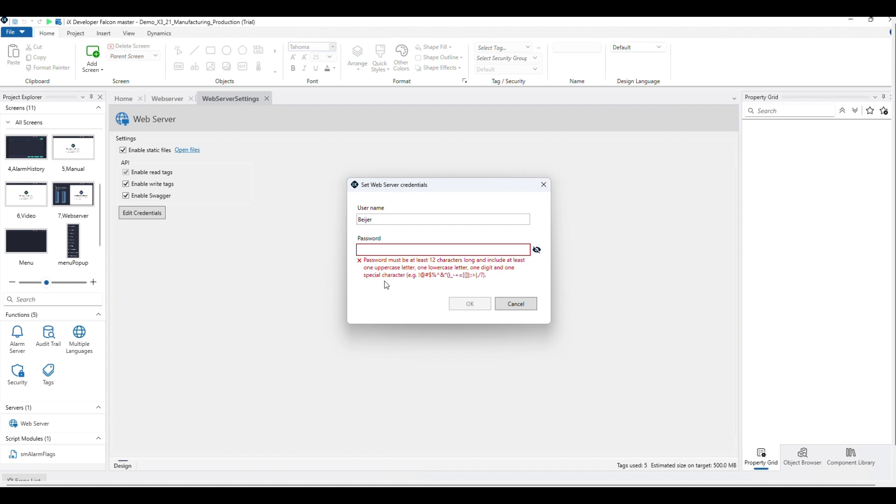
pyautogui.click(517, 304)
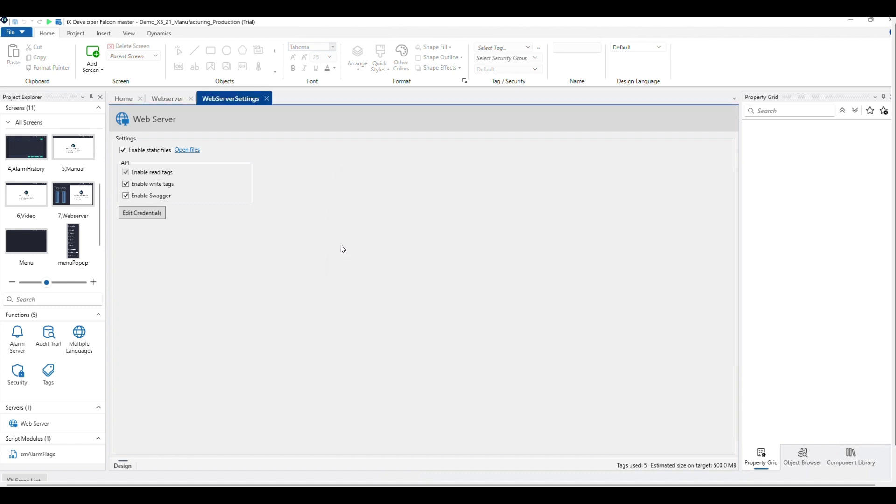
# Run the project and go to the Webserver screen in the runtime.
pyautogui.click(49, 22)
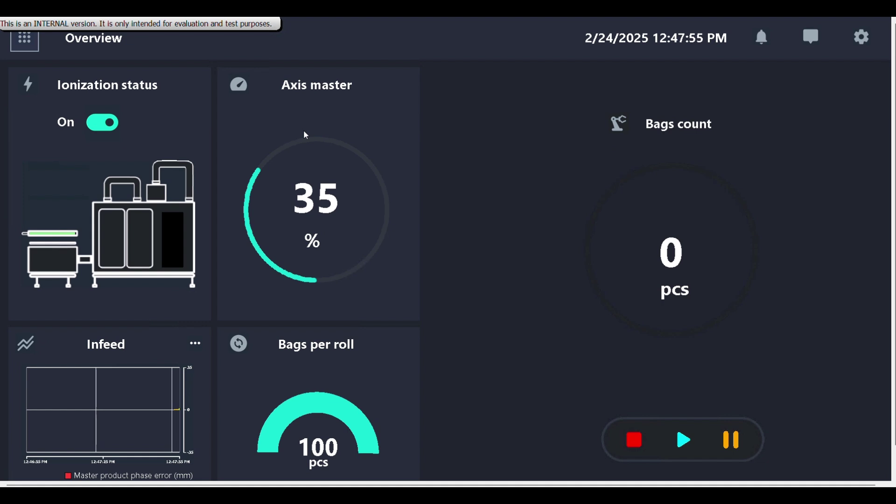
pyautogui.click(28, 40)
pyautogui.click(51, 326)
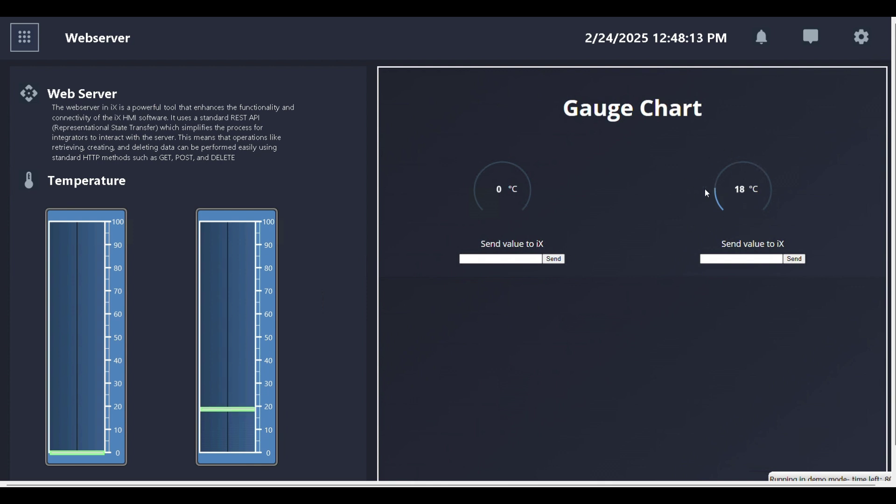
# Set the first temperature slider to 50, and send the value 100 to iX from the first gauge.
pyautogui.moveTo(77, 452); pyautogui.dragTo(77, 337)
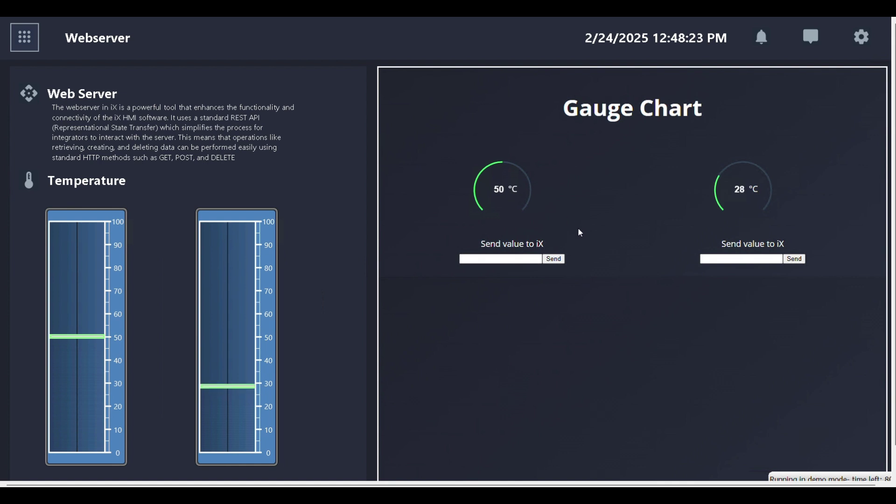
pyautogui.click(481, 259)
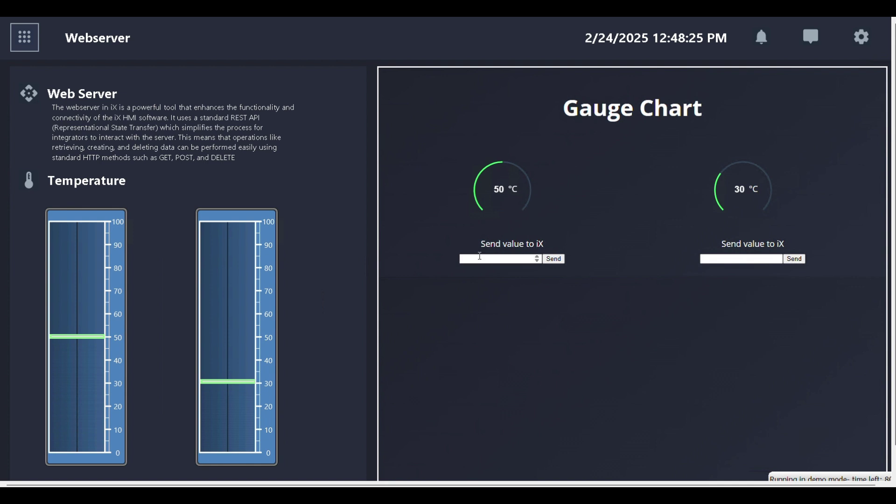
pyautogui.write('100')
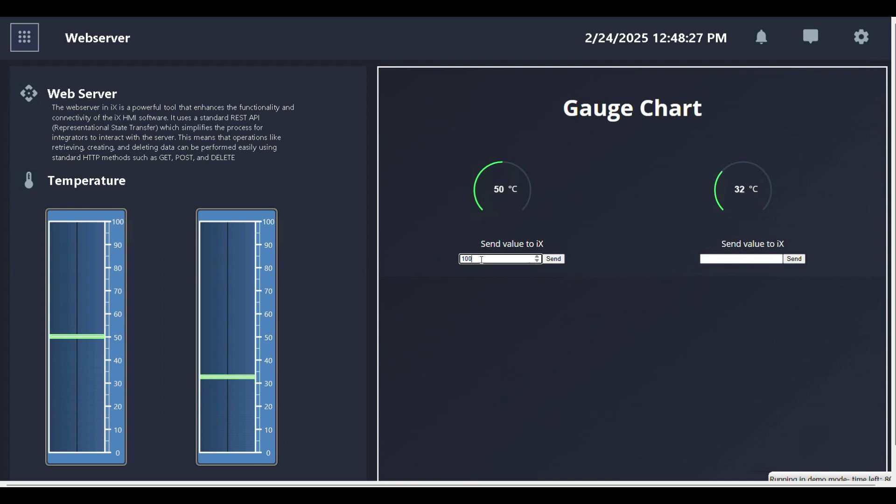
pyautogui.click(553, 259)
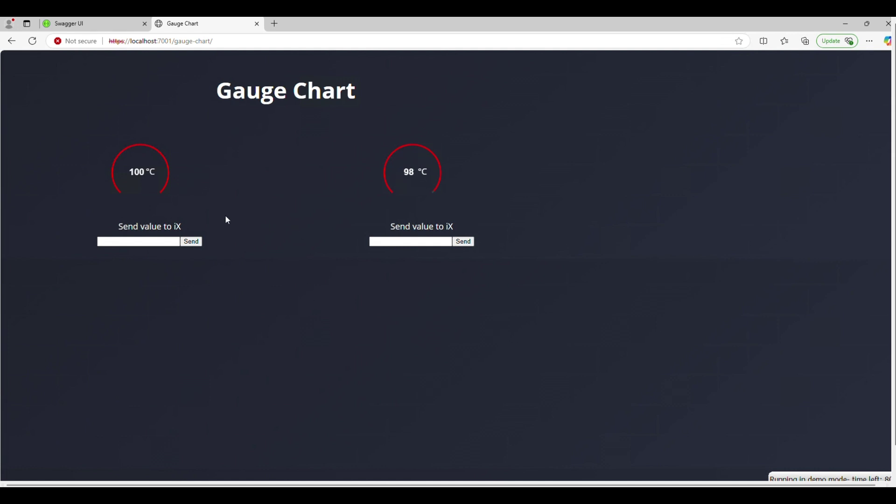
# Send the value 33 to iX from the first gauge on the browser's gauge-chart page and switch back to the running Webserver screen.
pyautogui.hotkey('ctrl', 'l')
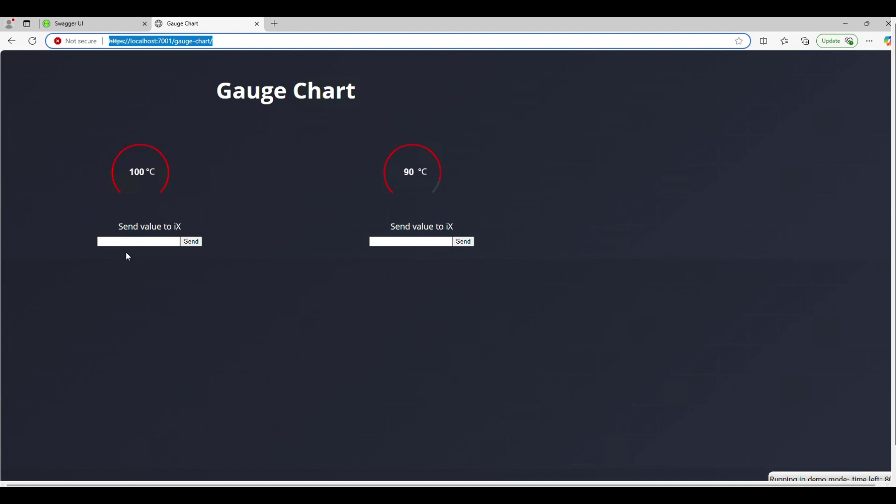
pyautogui.click(131, 240)
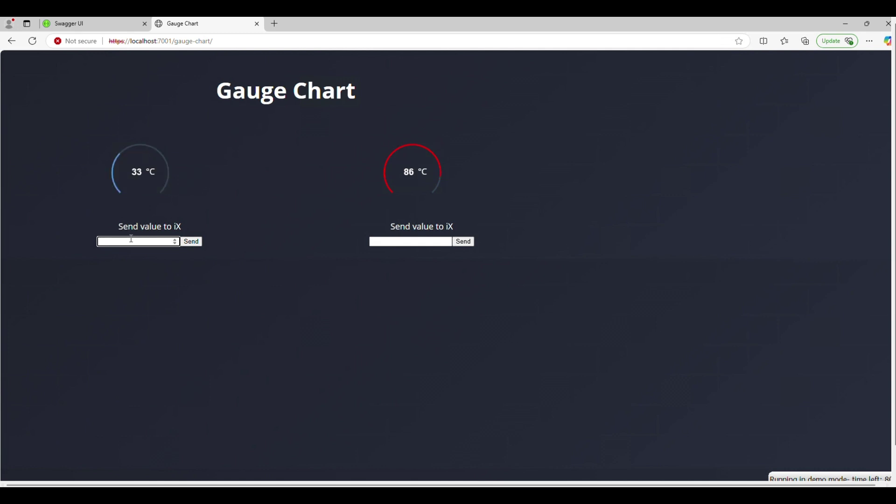
pyautogui.hotkey('alt', 'Tab')
pyautogui.hotkey('alt', 'Tab')
pyautogui.hotkey('alt', 'Tab')
pyautogui.hotkey('alt', 'Tab')
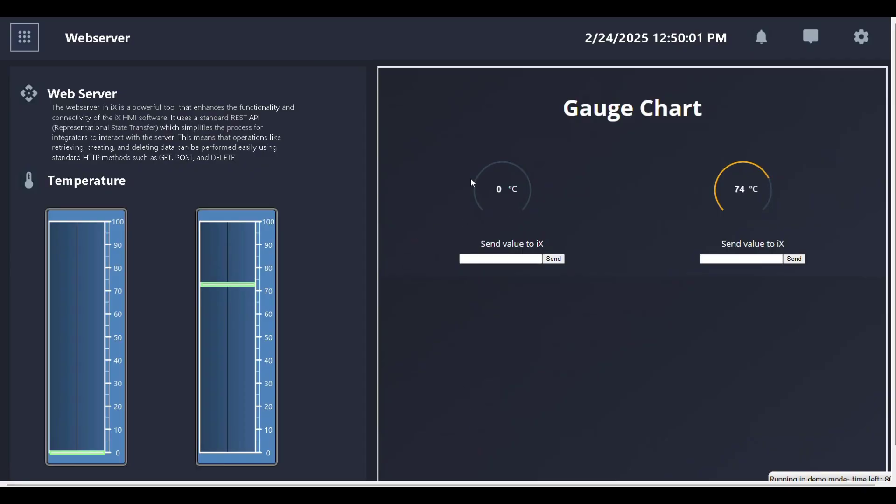